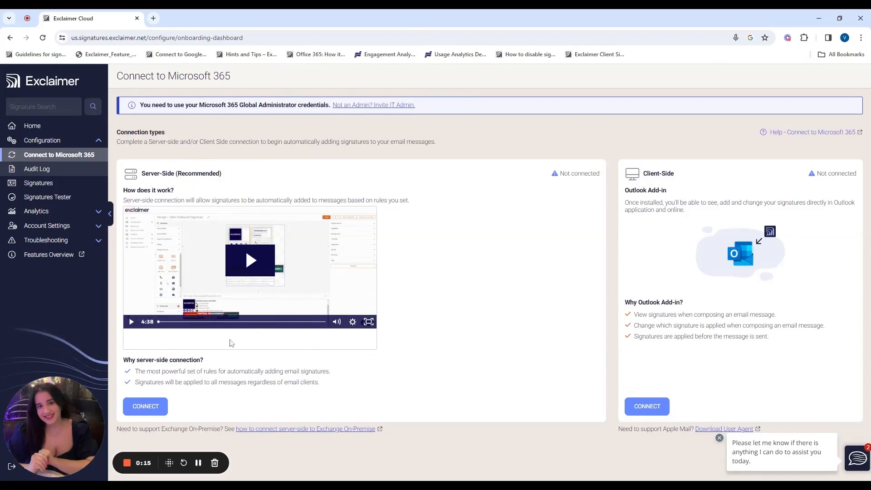
Connect Server-Side and grant the Exclaimer Cloud Signatures for Office 365 USA app permissions as tenant admin
{"action": "left_click", "coordinate": [146, 406]}
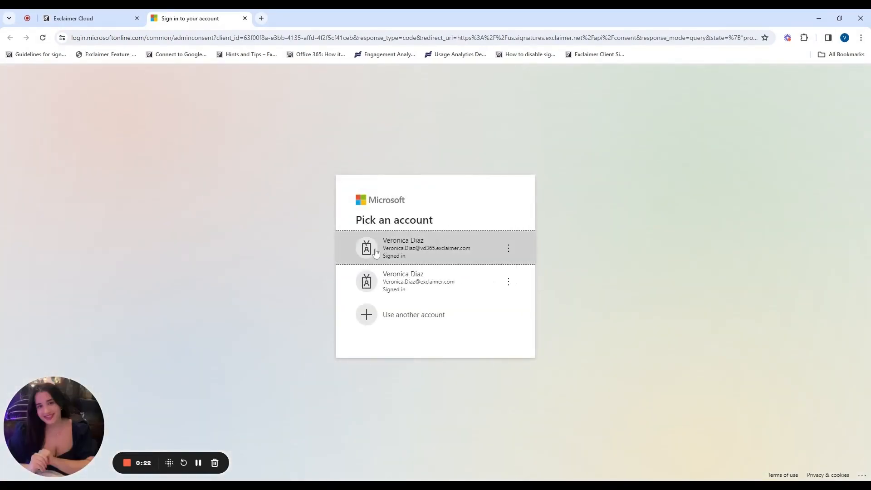
{"action": "left_click", "coordinate": [428, 255]}
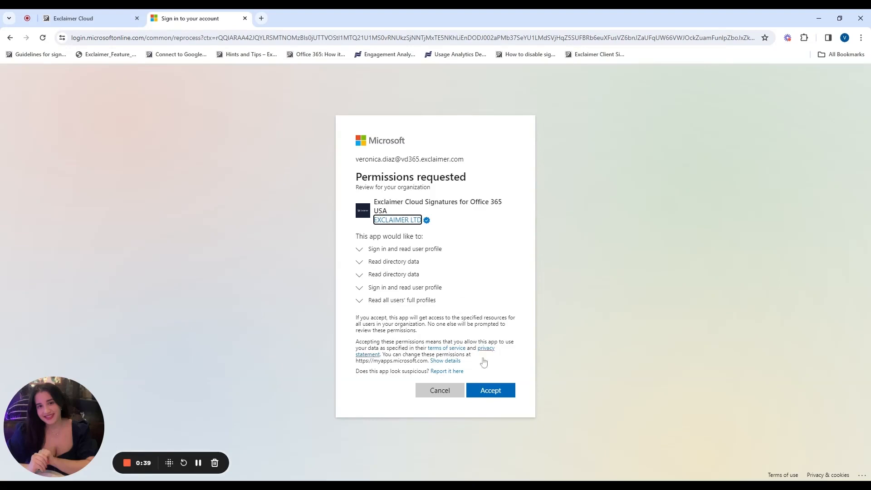
{"action": "left_click", "coordinate": [493, 395]}
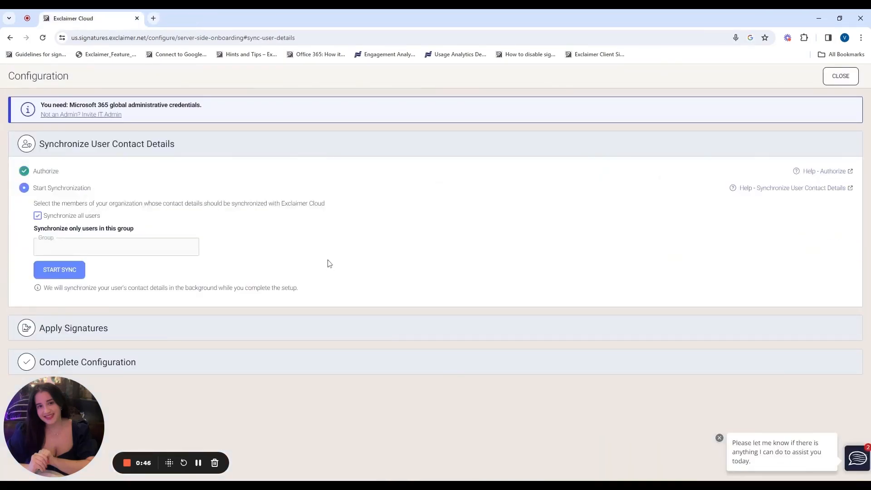
Start syncing all users' contact details and begin the Apply Signatures connection to Microsoft 365
{"action": "left_click", "coordinate": [57, 272]}
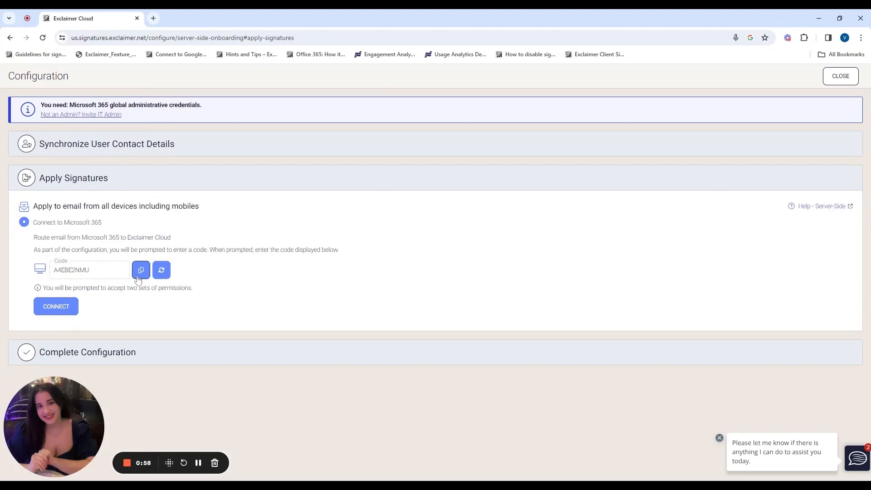
{"action": "left_click", "coordinate": [55, 308]}
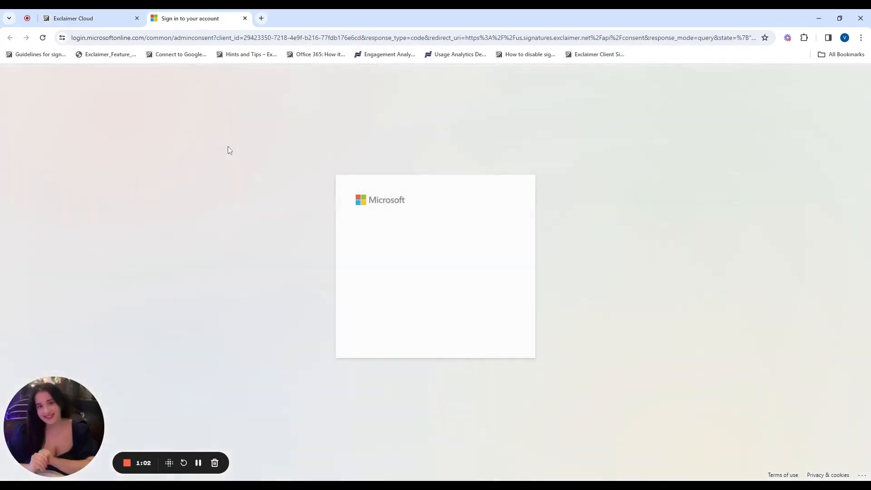
Sign in as the admin and accept the Exclaimer Cloud USA Setup app's permissions
{"action": "left_click", "coordinate": [445, 256]}
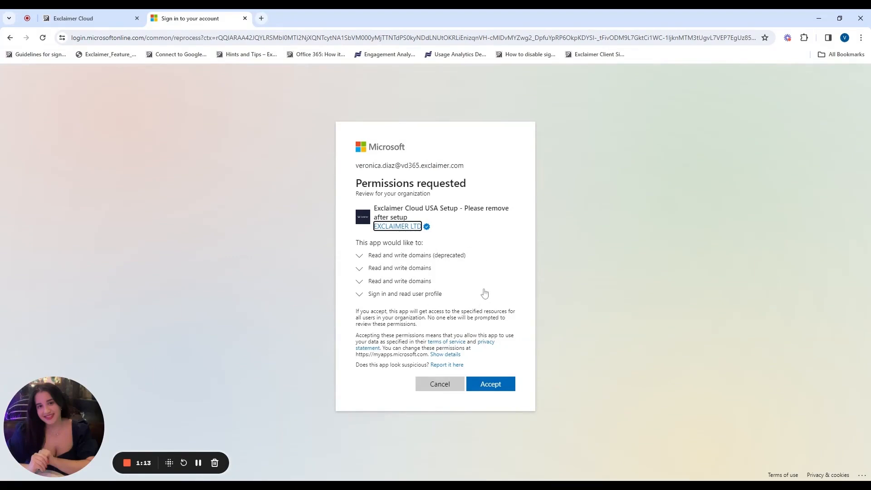
{"action": "left_click", "coordinate": [496, 385]}
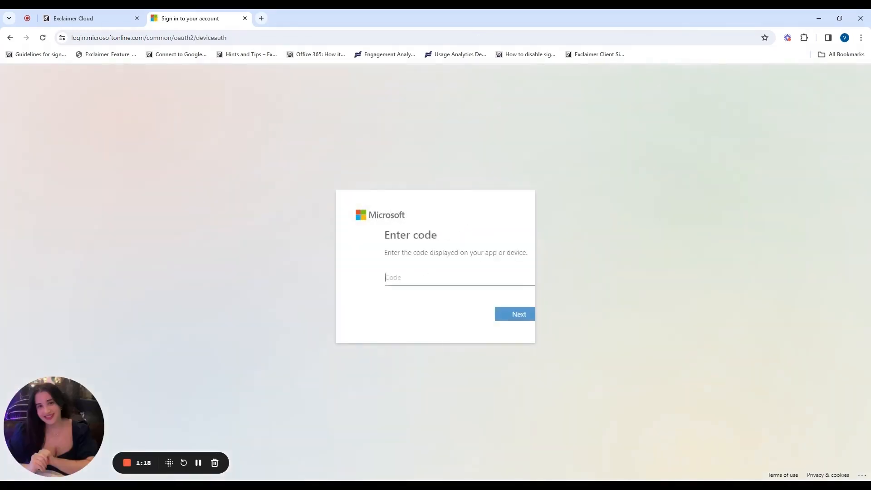
Use the pasted device code to sign the admin in to Exchange Online Remote PowerShell
{"action": "type", "text": "A4EBE2NMU"}
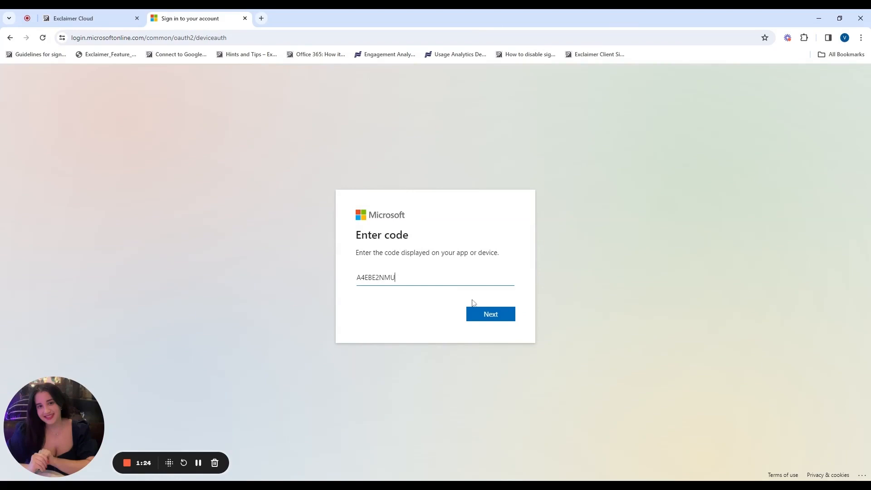
{"action": "left_click", "coordinate": [490, 317]}
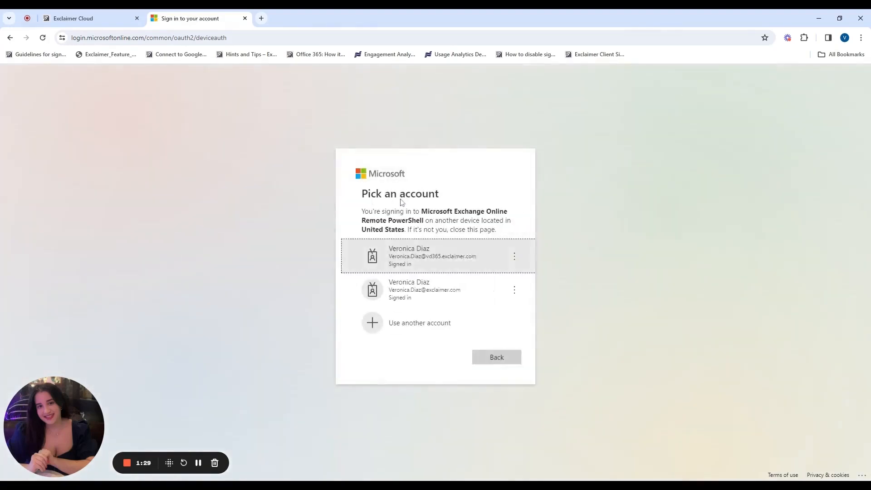
{"action": "left_click", "coordinate": [428, 268]}
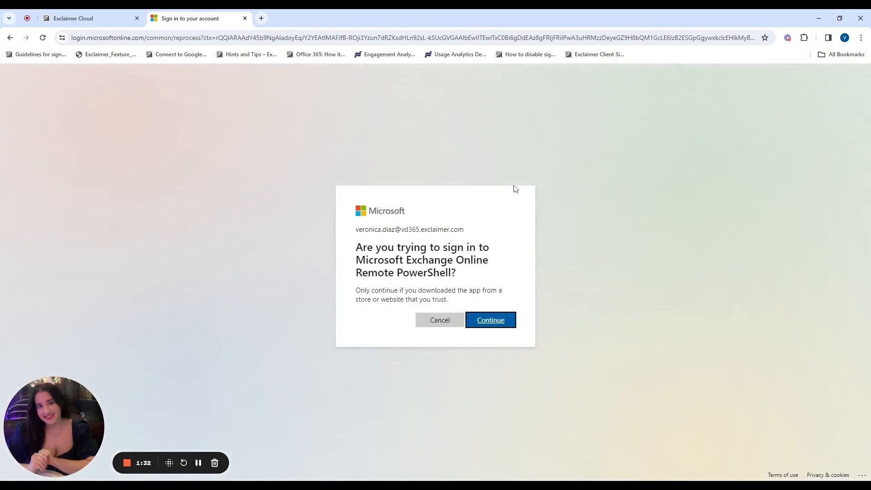
{"action": "left_click", "coordinate": [488, 328]}
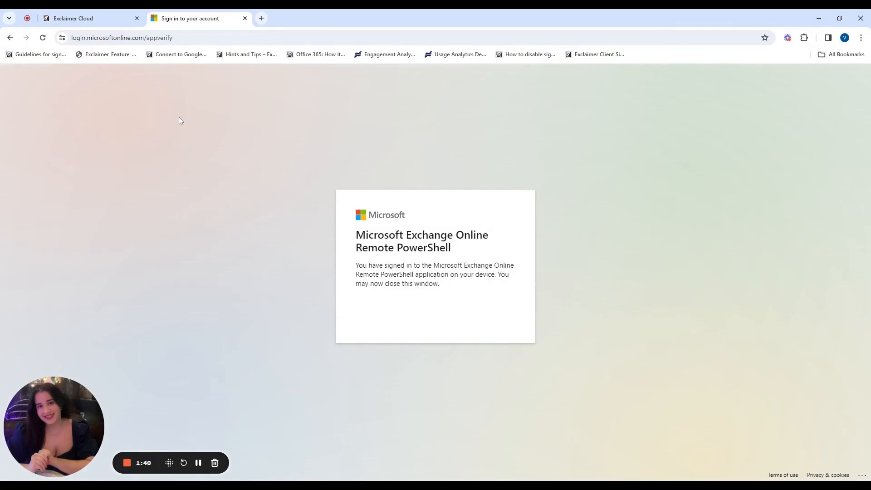
Close the finished sign-in tab, back to Exclaimer Cloud, and start a new browser tab
{"action": "left_click", "coordinate": [244, 18]}
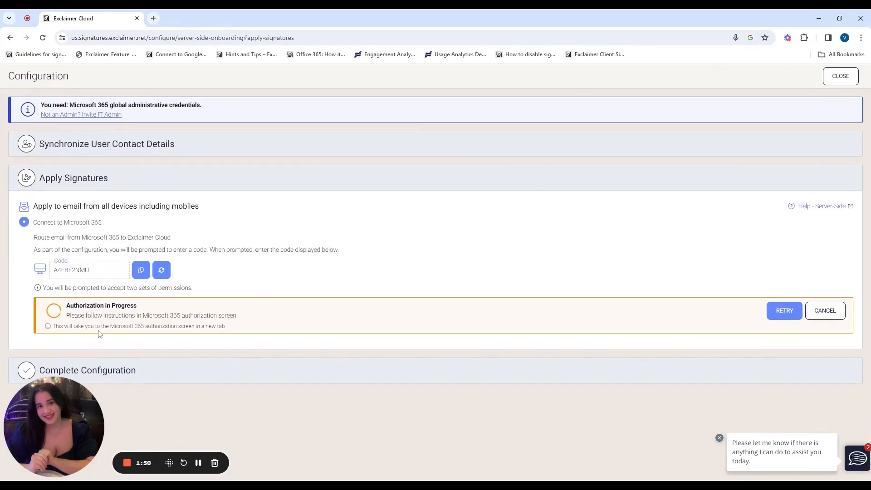
{"action": "left_click", "coordinate": [153, 18]}
Open and skim the Exclaimer Knowledge Base article on updating SPF, then return to Exclaimer Cloud
{"action": "type", "text": "upd"}
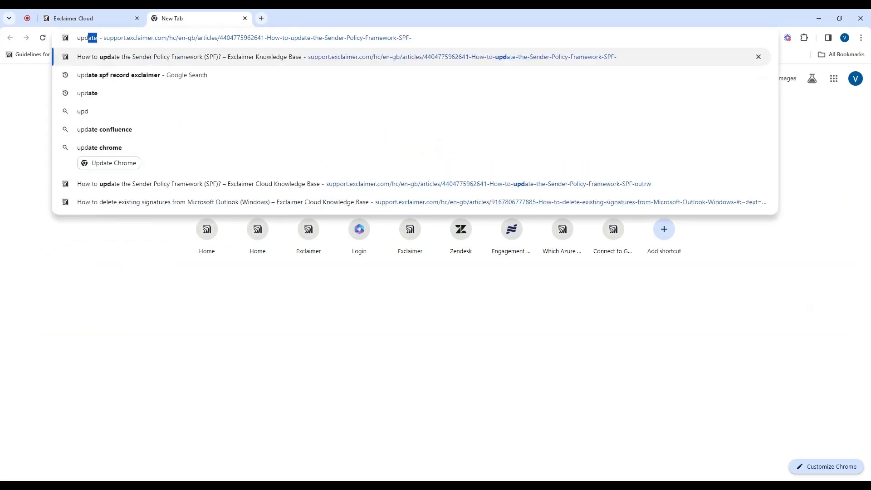
{"action": "key", "text": "Return"}
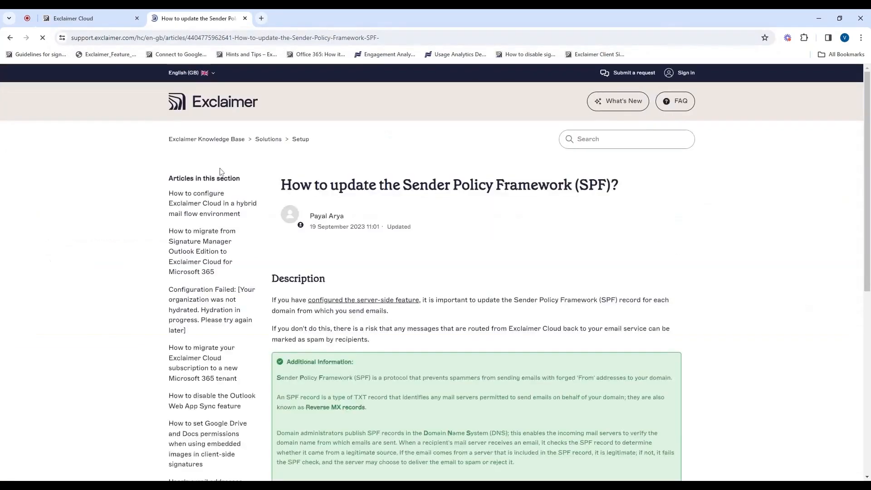
{"action": "scroll", "coordinate": [363, 282], "scroll_direction": "down", "scroll_amount": 3}
{"action": "scroll", "coordinate": [363, 282], "scroll_direction": "down", "scroll_amount": 2}
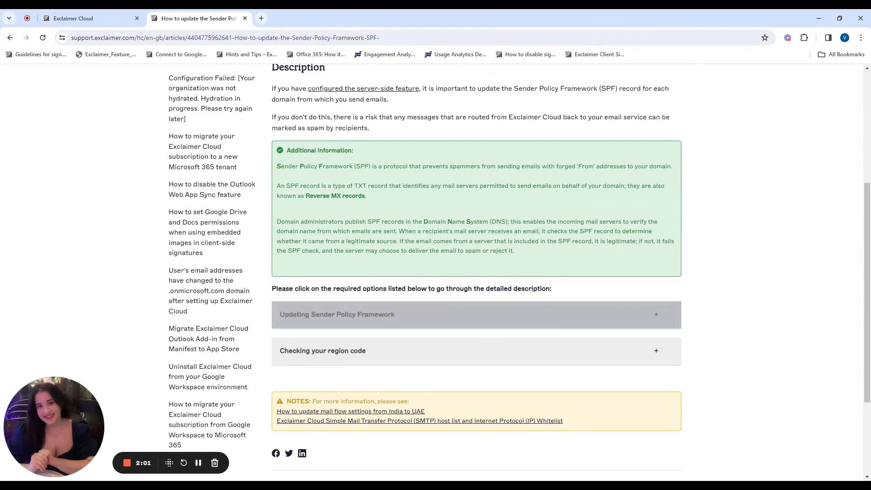
{"action": "scroll", "coordinate": [477, 272], "scroll_direction": "up", "scroll_amount": 2}
{"action": "scroll", "coordinate": [477, 272], "scroll_direction": "up", "scroll_amount": 1}
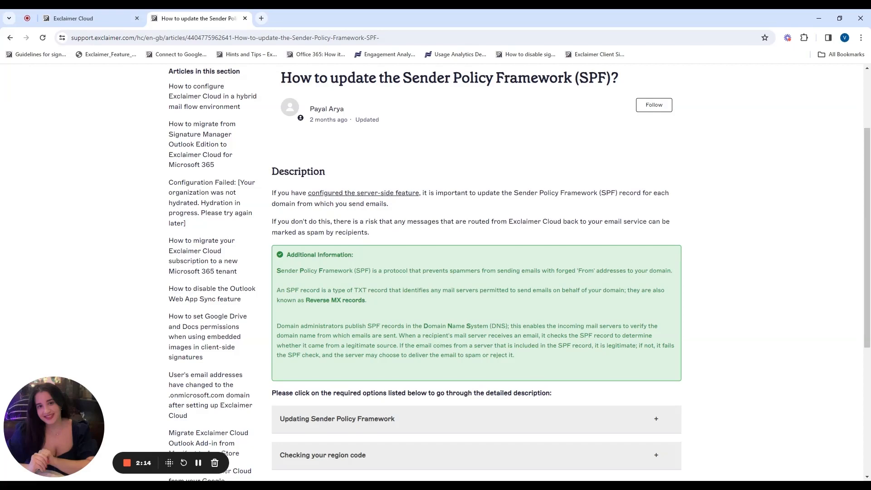
{"action": "left_click", "coordinate": [70, 15]}
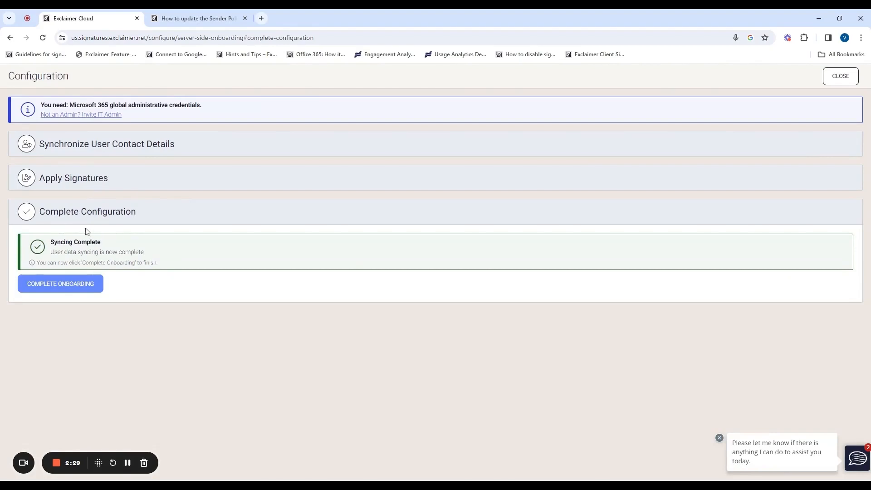
Complete onboarding so the Server-Side connection shows Connected
{"action": "left_click", "coordinate": [49, 290]}
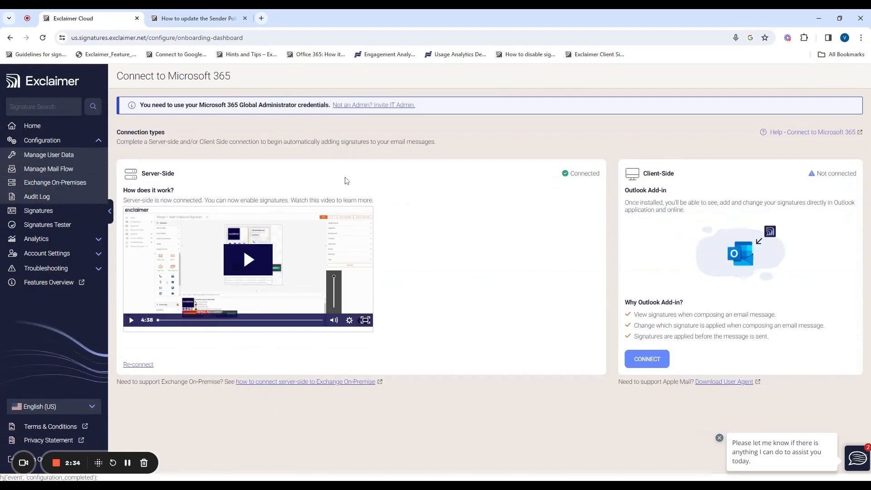
In the SPF article tab, navigate to the Microsoft 365 home page at office.com
{"action": "left_click", "coordinate": [223, 26]}
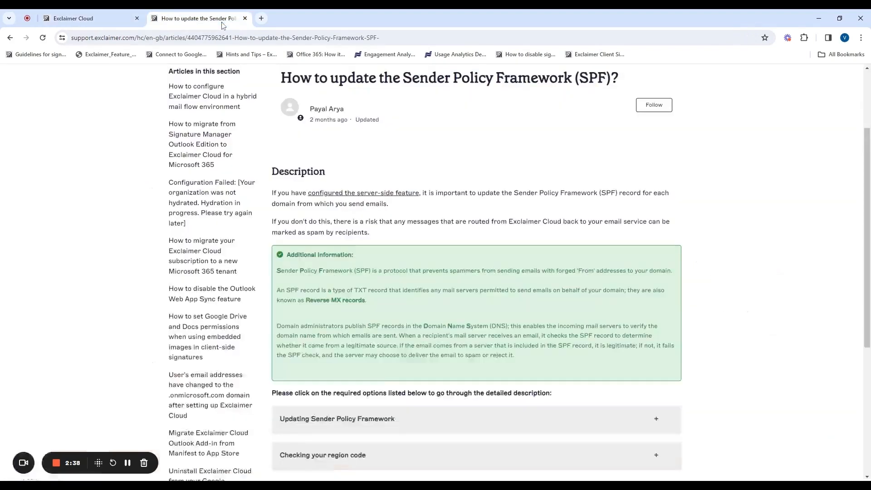
{"action": "left_click", "coordinate": [227, 37]}
{"action": "type", "text": "port"}
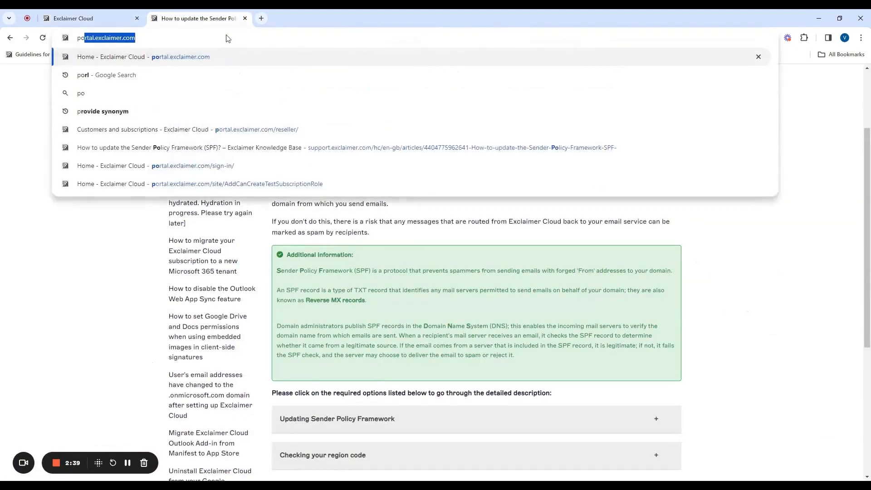
{"action": "key", "text": "BackSpace"}
{"action": "key", "text": "BackSpace"}
{"action": "key", "text": "BackSpace"}
{"action": "key", "text": "BackSpace"}
{"action": "key", "text": "BackSpace"}
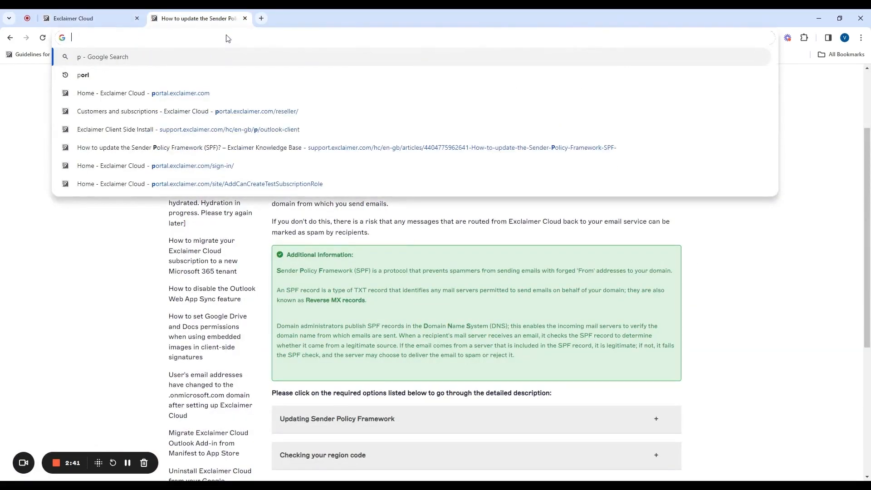
{"action": "type", "text": "office"}
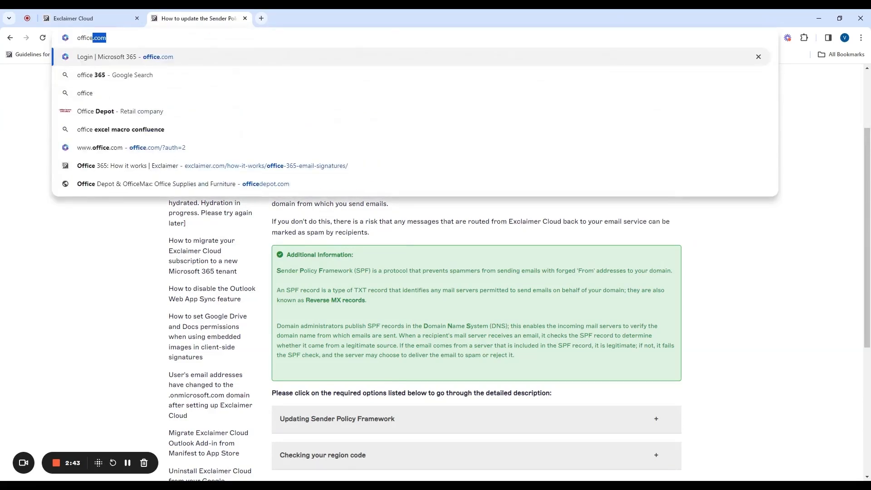
{"action": "left_click", "coordinate": [235, 59]}
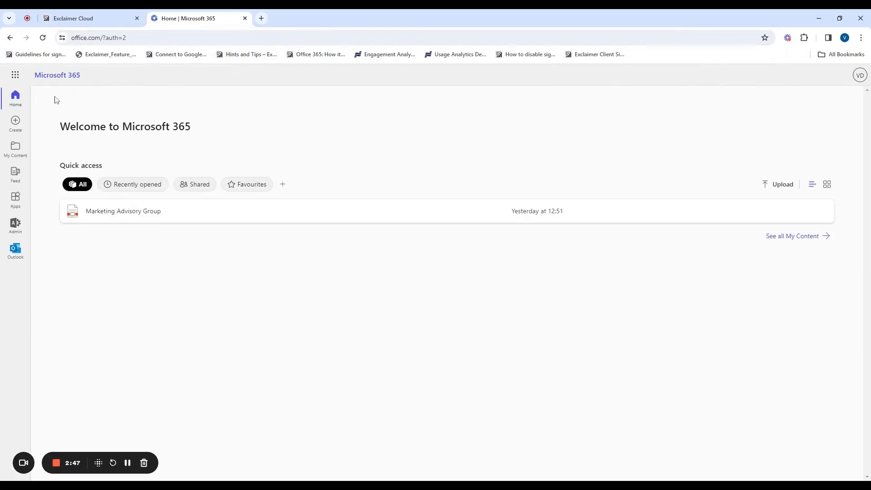
Open the Exchange admin center from the Microsoft 365 admin center's list of admin centers
{"action": "left_click", "coordinate": [17, 225]}
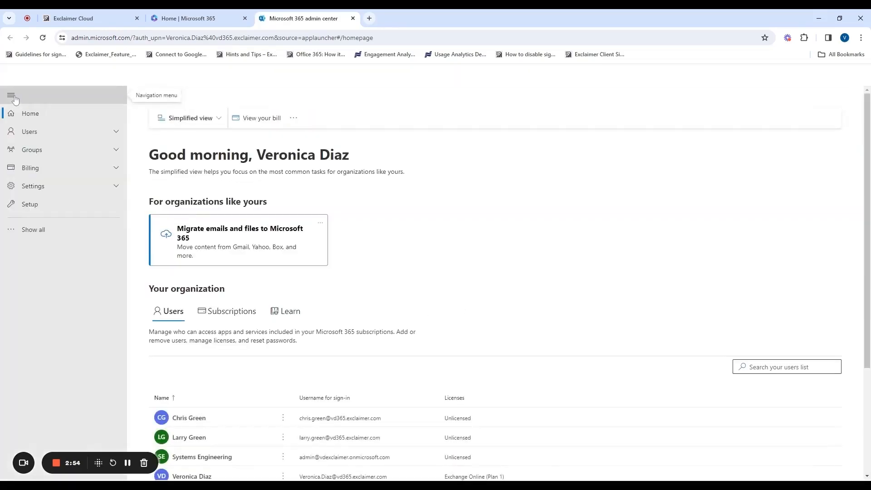
{"action": "left_click", "coordinate": [36, 232]}
{"action": "left_click", "coordinate": [43, 397]}
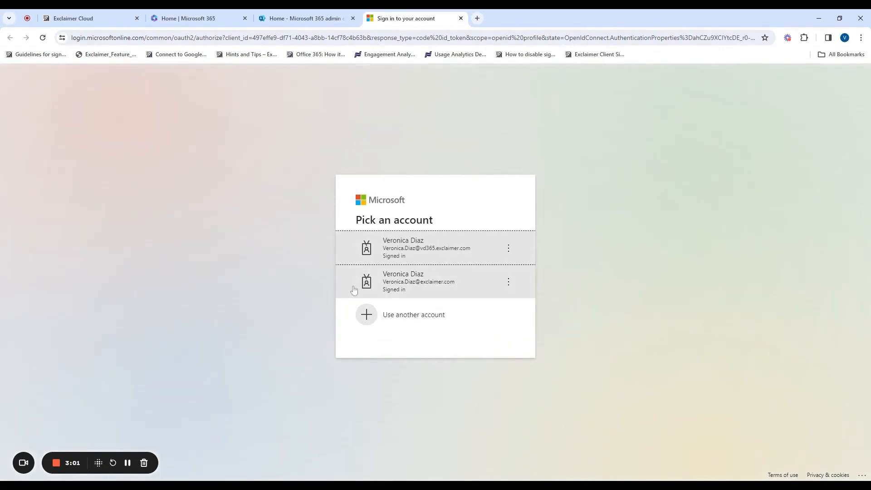
Sign in as admin, review the two Exclaimer mail flow connectors, then list the transport rules
{"action": "left_click", "coordinate": [430, 255]}
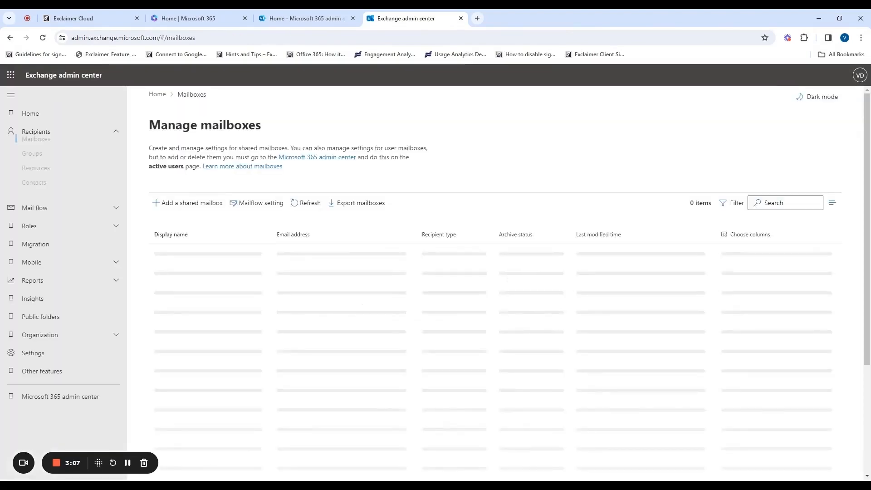
{"action": "left_click", "coordinate": [84, 212]}
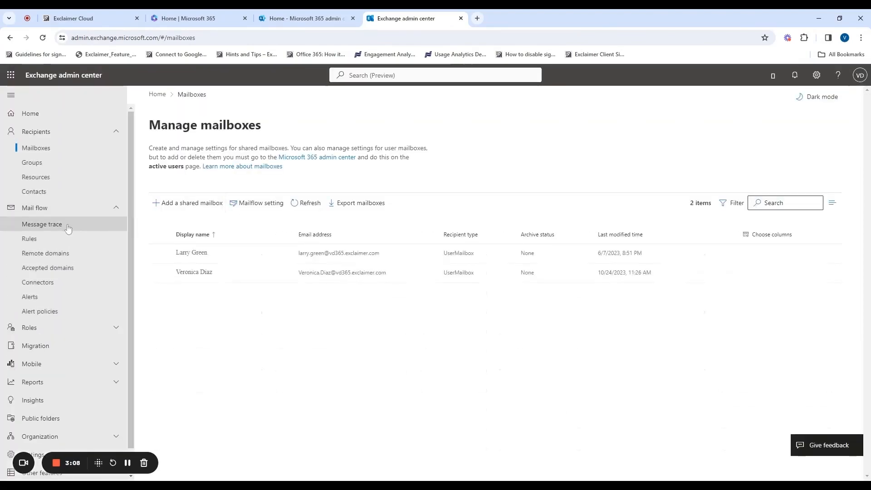
{"action": "left_click", "coordinate": [52, 286]}
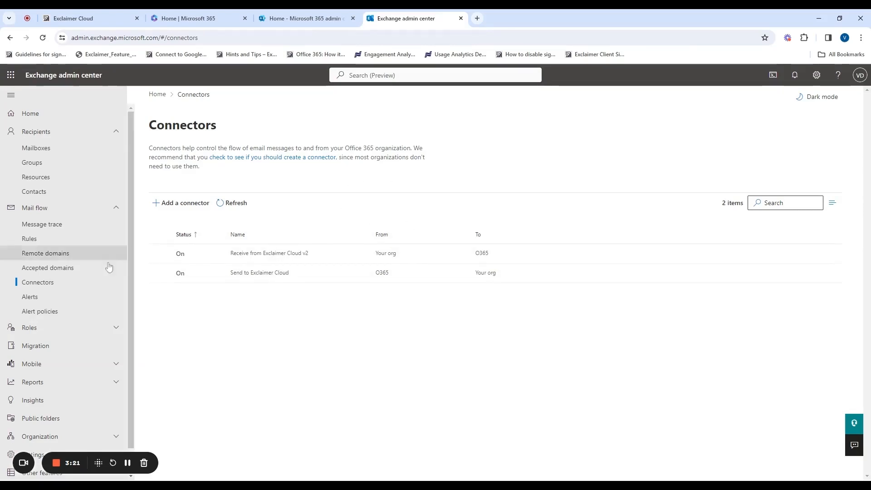
{"action": "left_click", "coordinate": [64, 243]}
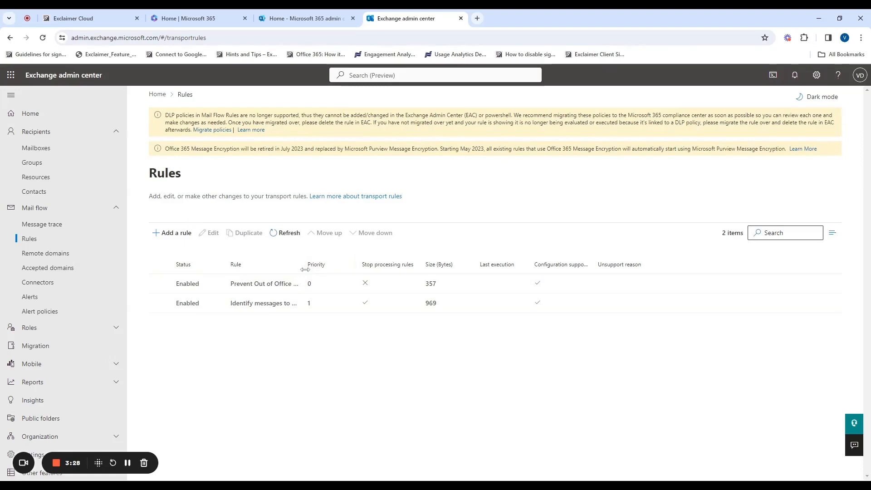
Inspect the 'Identify messages to send to Exclaimer Cloud' rule's conditions, then go to Recipients > Groups
{"action": "left_click_drag", "start_coordinate": [303, 266], "coordinate": [442, 266]}
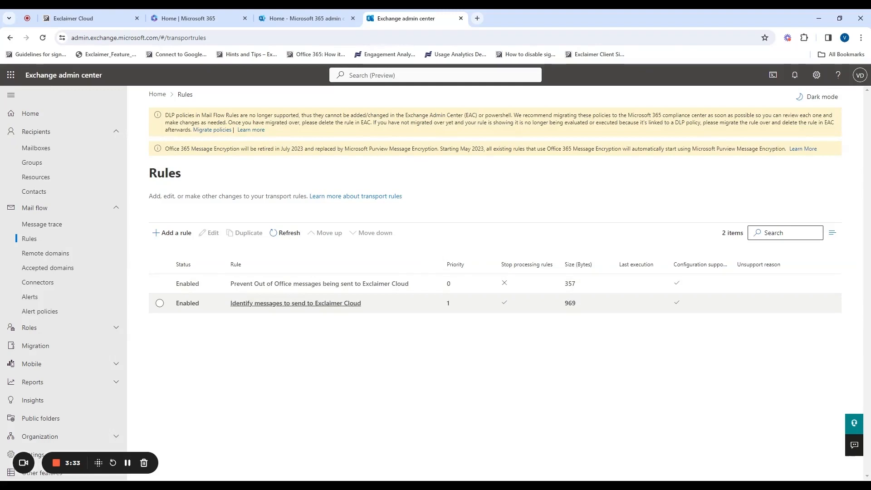
{"action": "double_click", "coordinate": [269, 303]}
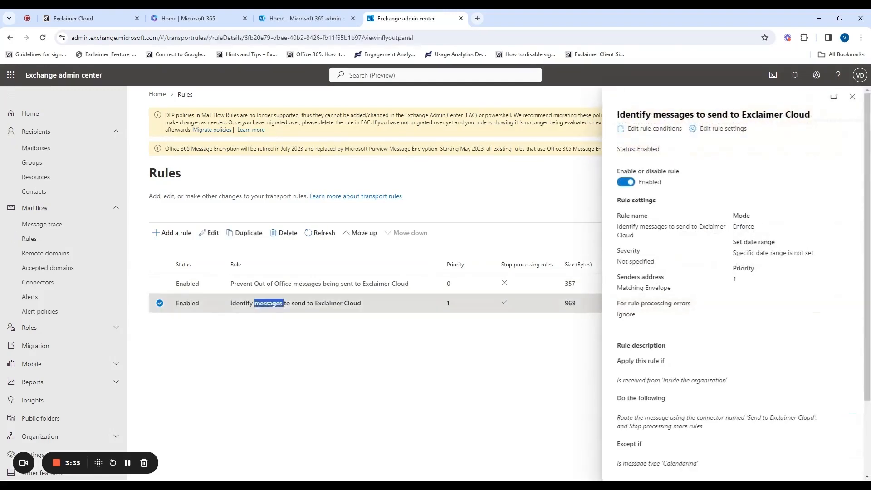
{"action": "left_click_drag", "start_coordinate": [616, 380], "coordinate": [721, 381]}
{"action": "left_click", "coordinate": [618, 371]}
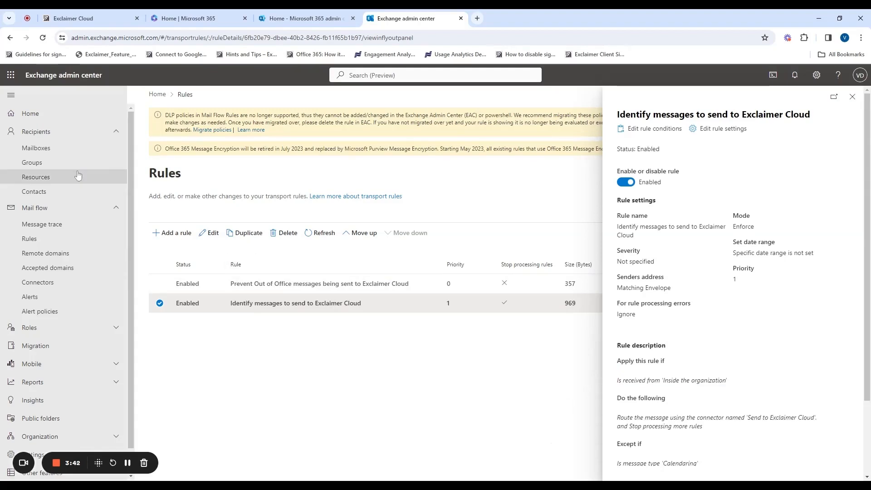
{"action": "left_click", "coordinate": [44, 164]}
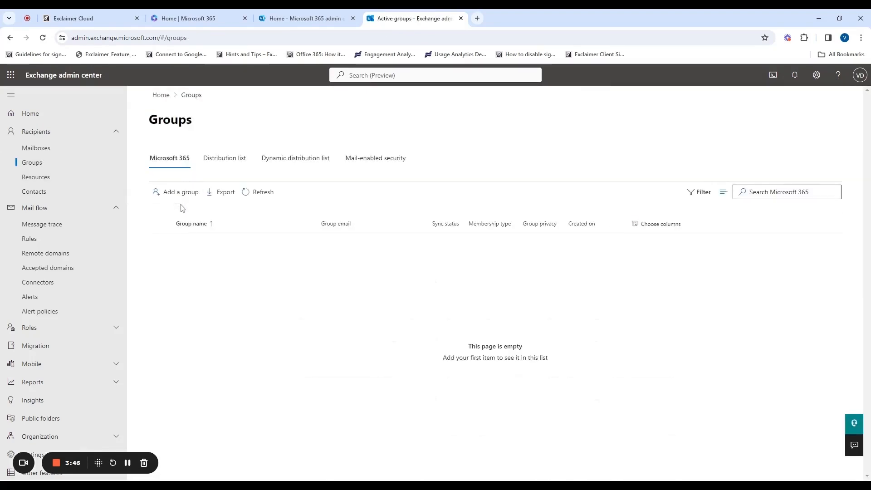
Start a new mail-enabled security group named 'Exclaimer Test M365'
{"action": "left_click", "coordinate": [179, 200]}
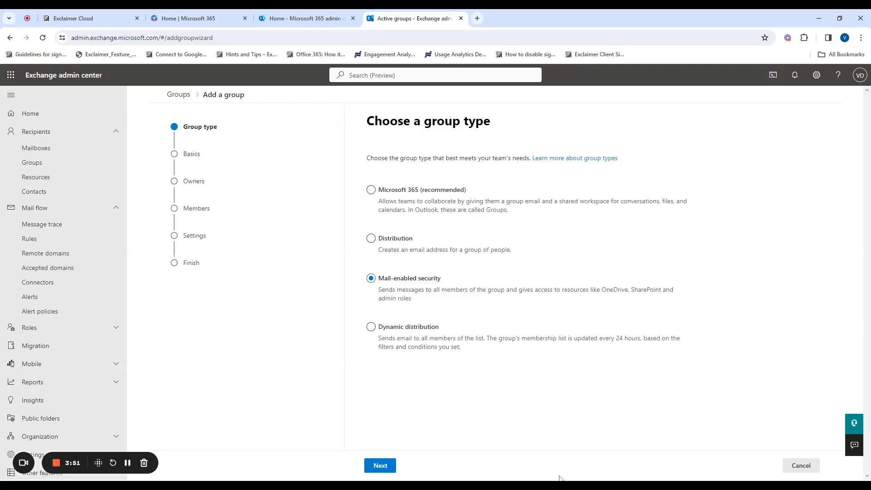
{"action": "left_click", "coordinate": [381, 466]}
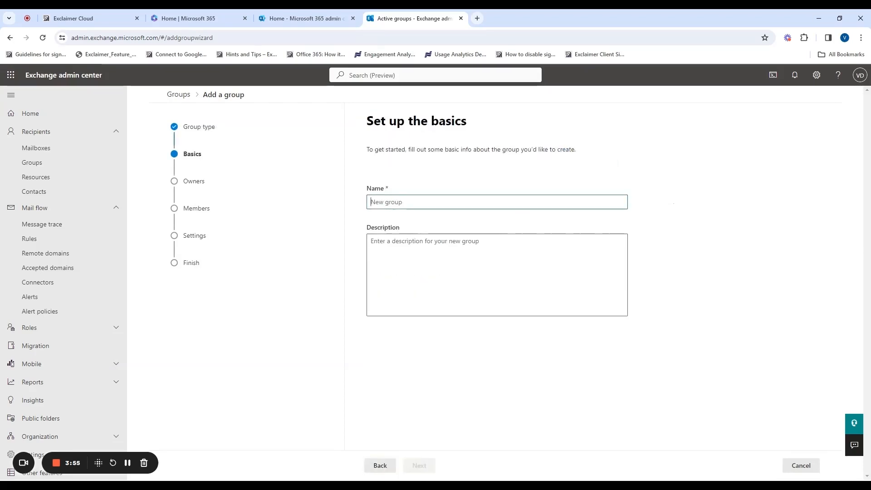
{"action": "type", "text": "Exca"}
{"action": "key", "text": "BackSpace"}
{"action": "type", "text": "laimer"}
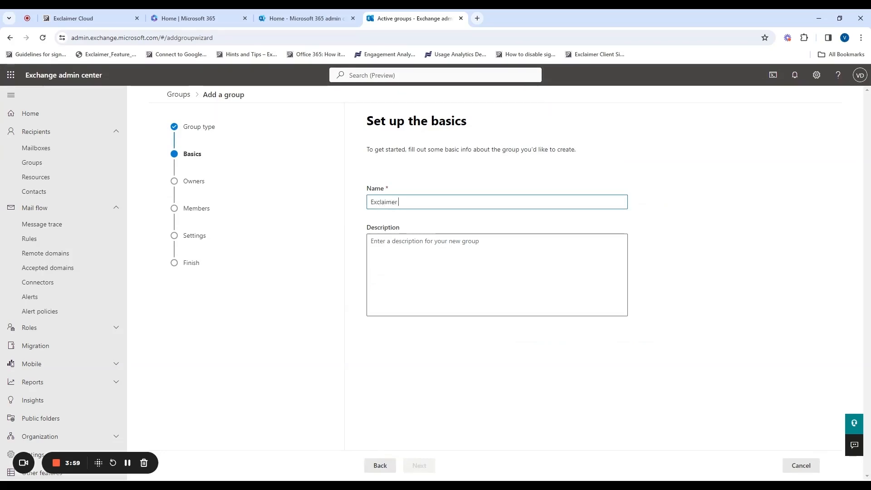
{"action": "type", "text": " Test M365"}
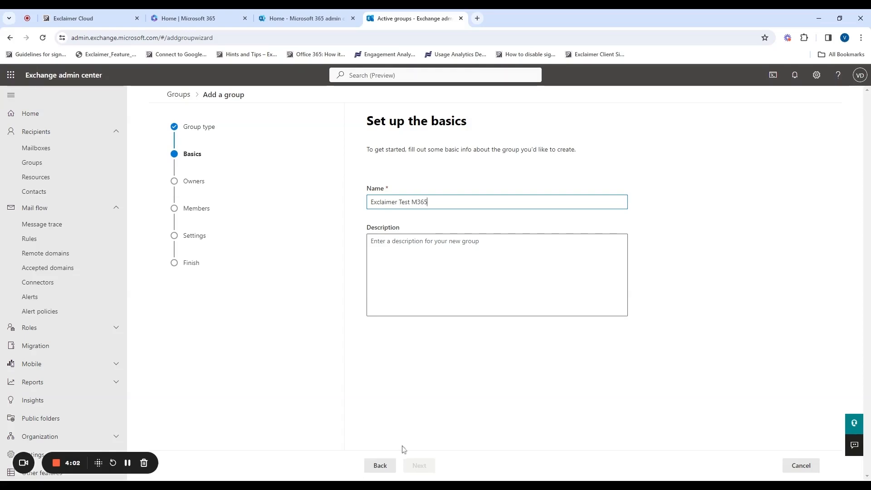
{"action": "left_click", "coordinate": [425, 466]}
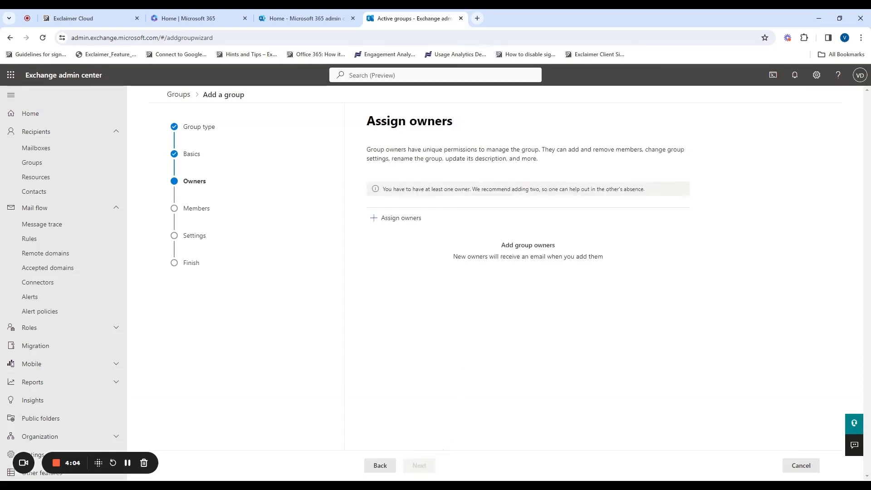
Assign the admin user as the group's owner
{"action": "left_click", "coordinate": [395, 218]}
{"action": "type", "text": "vero"}
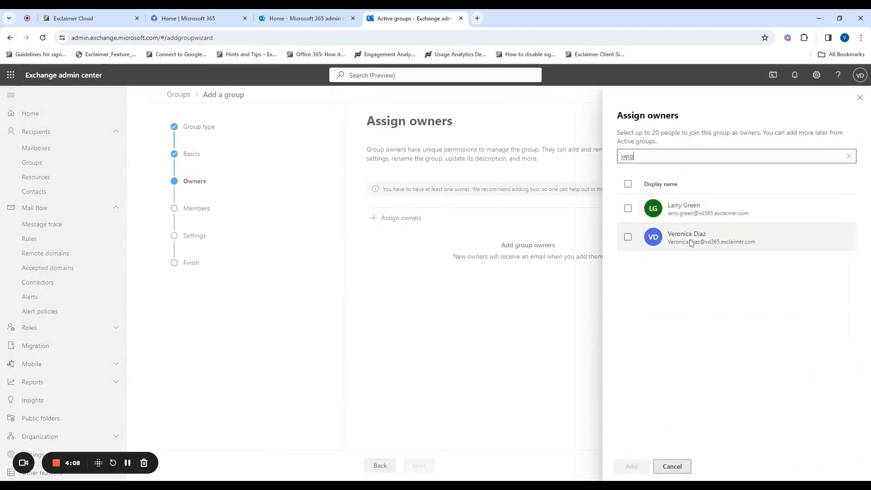
{"action": "left_click", "coordinate": [693, 239]}
{"action": "left_click", "coordinate": [635, 466]}
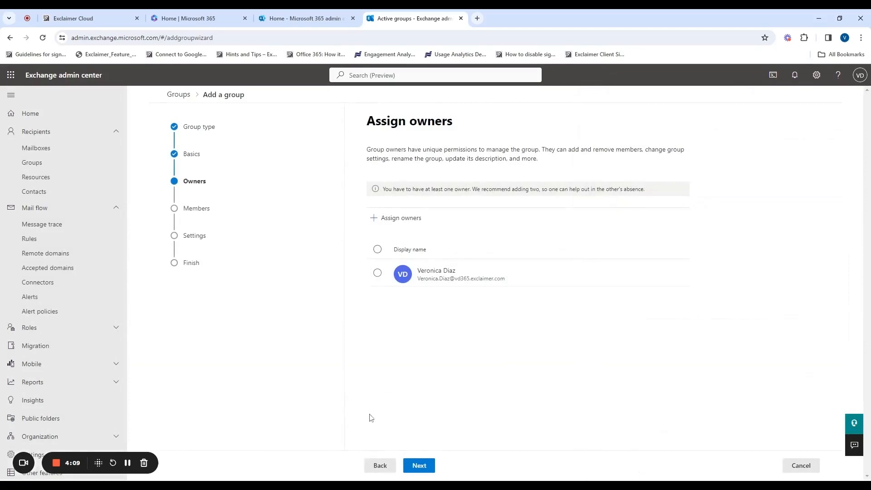
{"action": "left_click", "coordinate": [420, 466]}
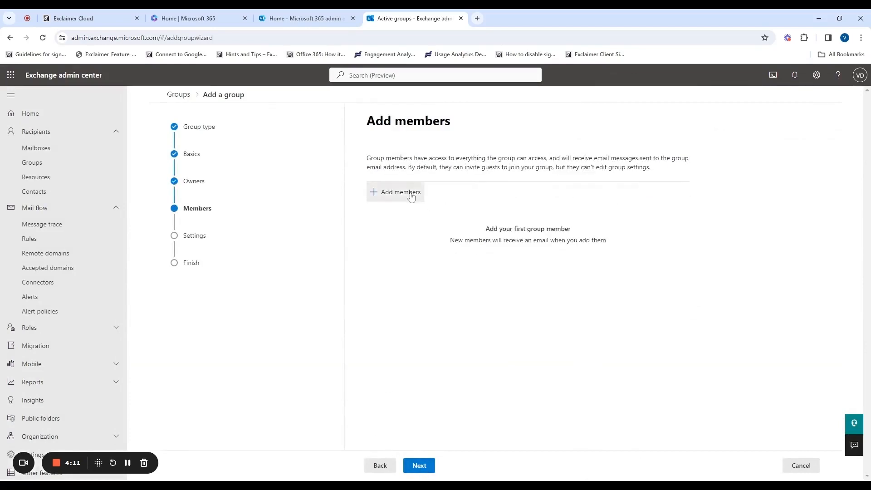
Add the admin user as a member of the group
{"action": "left_click", "coordinate": [396, 192]}
{"action": "type", "text": "vero"}
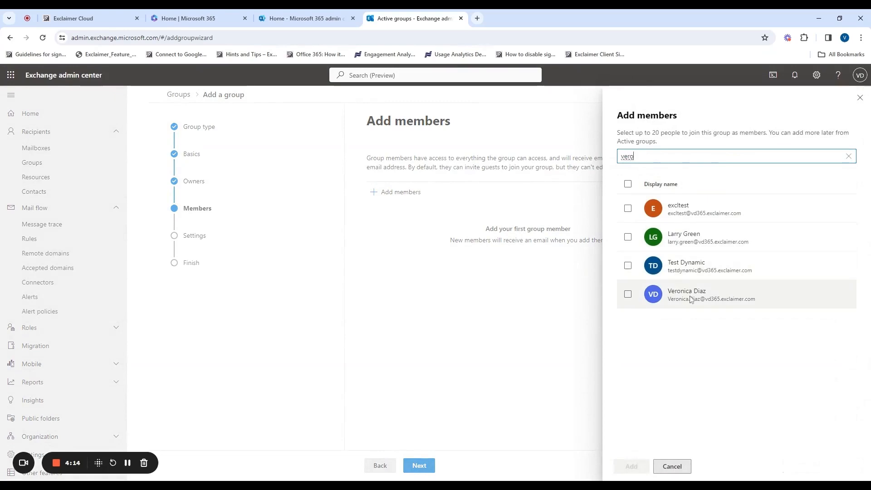
{"action": "left_click", "coordinate": [631, 295]}
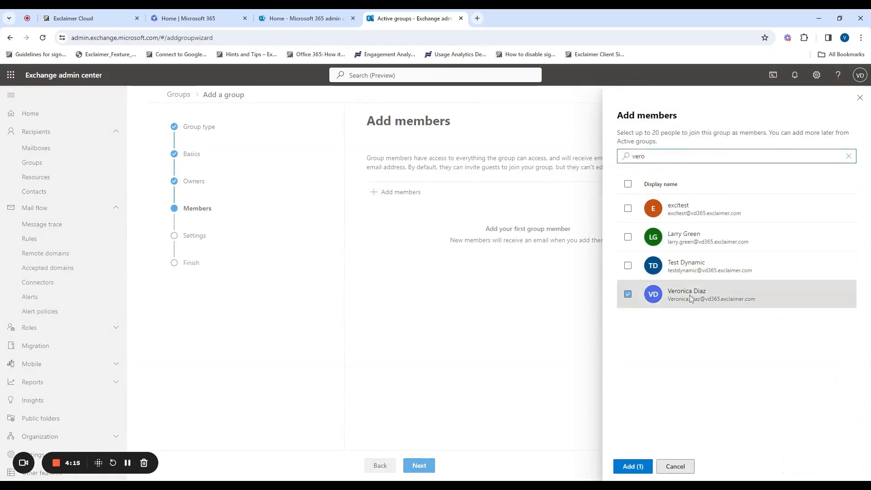
{"action": "left_click", "coordinate": [633, 467]}
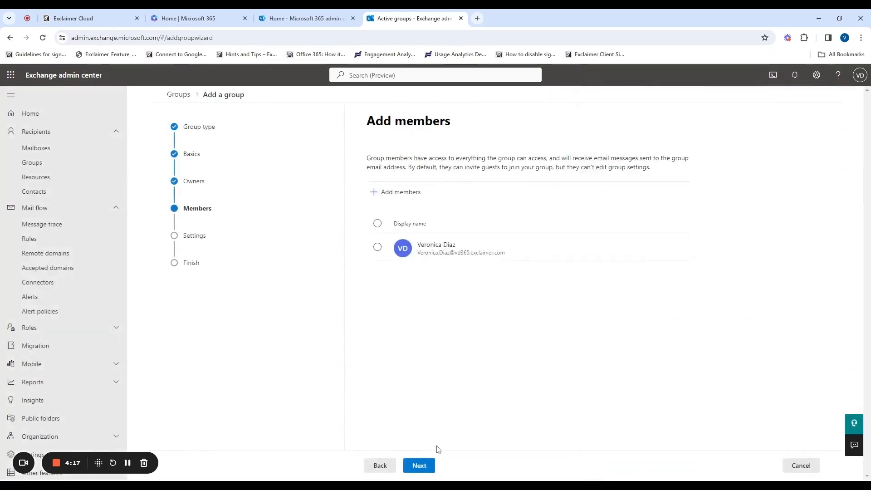
{"action": "left_click", "coordinate": [420, 465]}
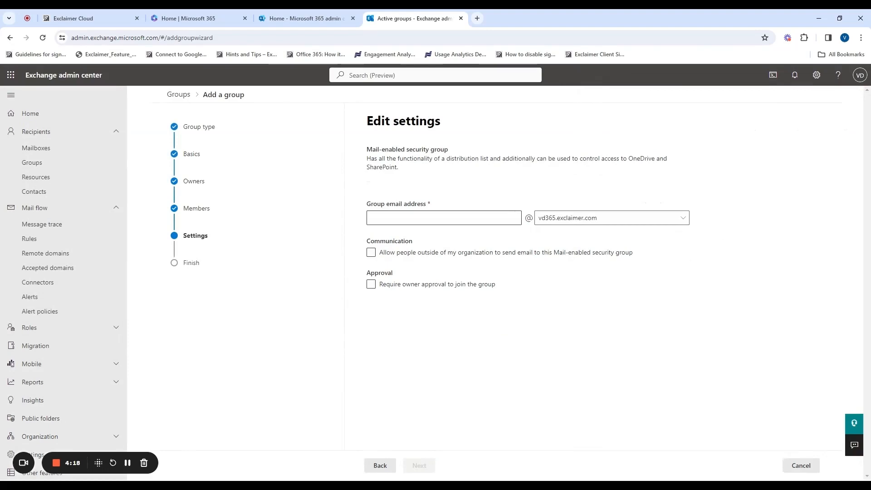
Set the group email address to exclaimertestm365 and create the Exclaimer Test M365 group
{"action": "type", "text": "excl"}
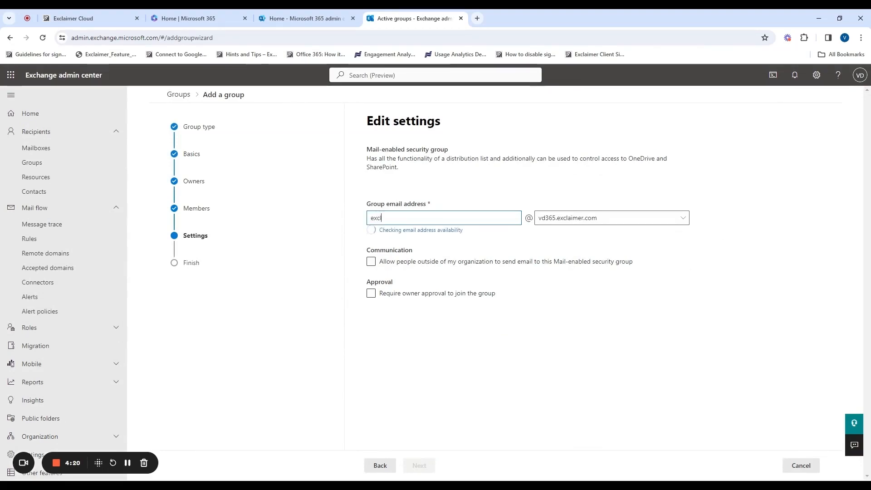
{"action": "type", "text": "aimertestm365"}
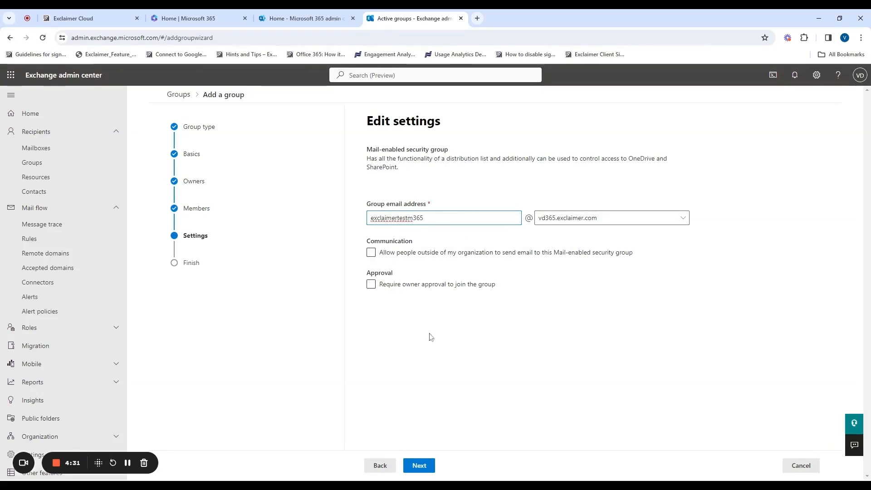
{"action": "left_click", "coordinate": [426, 469]}
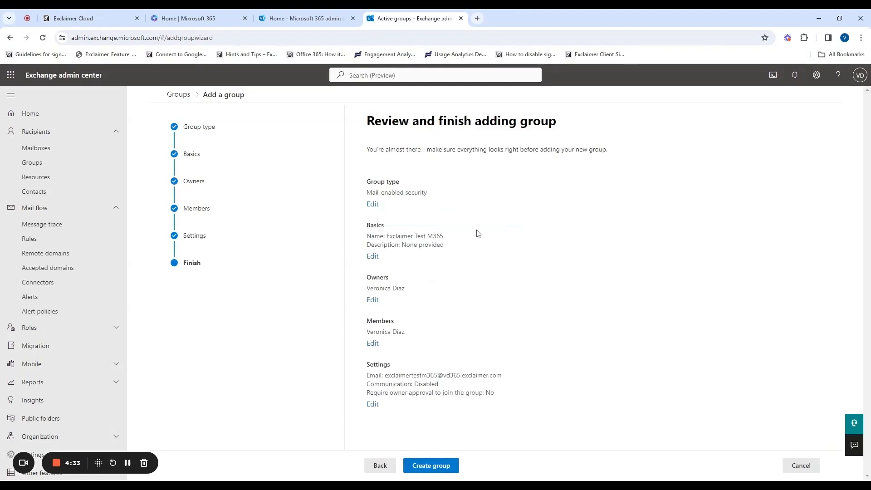
{"action": "left_click", "coordinate": [436, 469]}
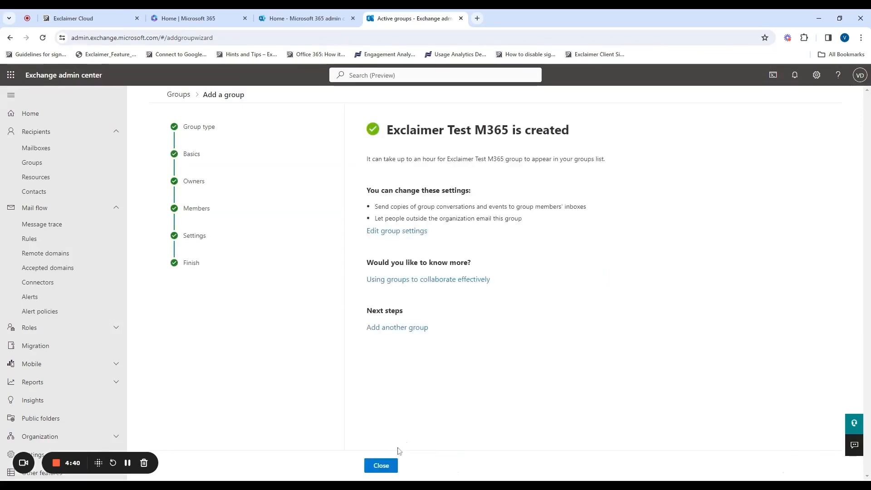
{"action": "left_click", "coordinate": [381, 466]}
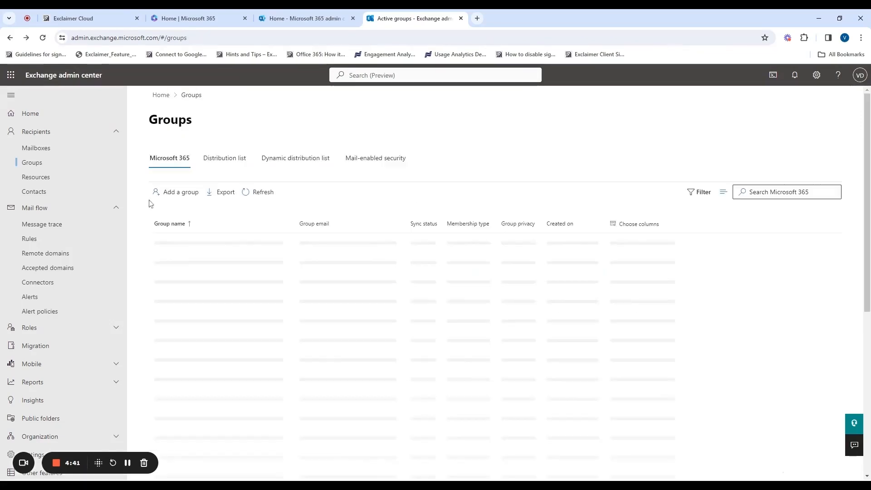
Add an And condition 'sender is a member of Exclaimer Test M365' to the Exclaimer Cloud mail flow rule and save
{"action": "left_click", "coordinate": [29, 240]}
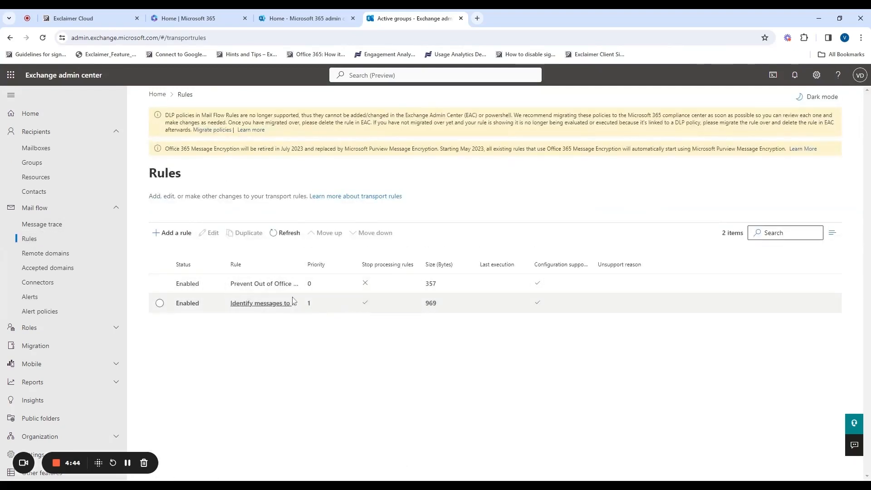
{"action": "left_click", "coordinate": [292, 300]}
{"action": "left_click", "coordinate": [649, 130]}
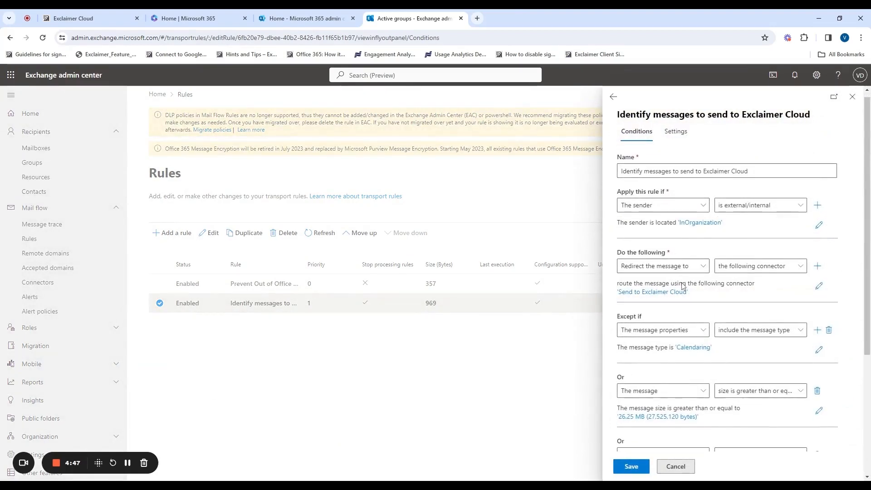
{"action": "left_click", "coordinate": [817, 208]}
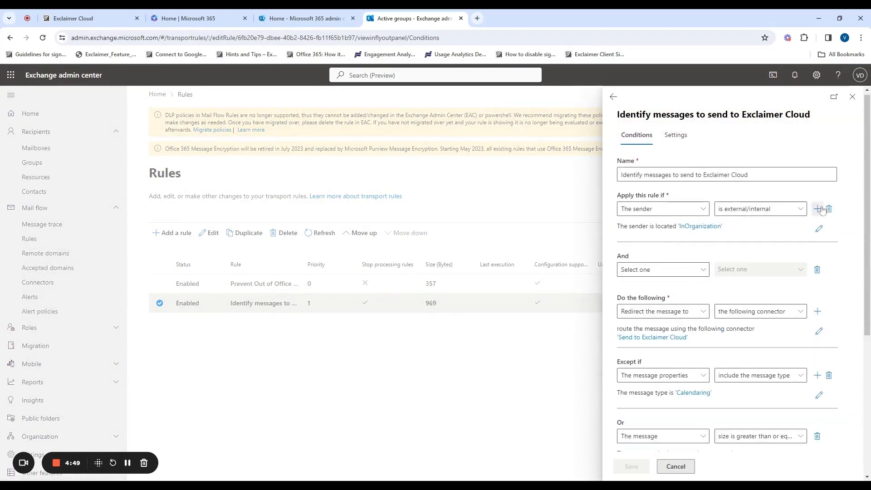
{"action": "left_click", "coordinate": [695, 271]}
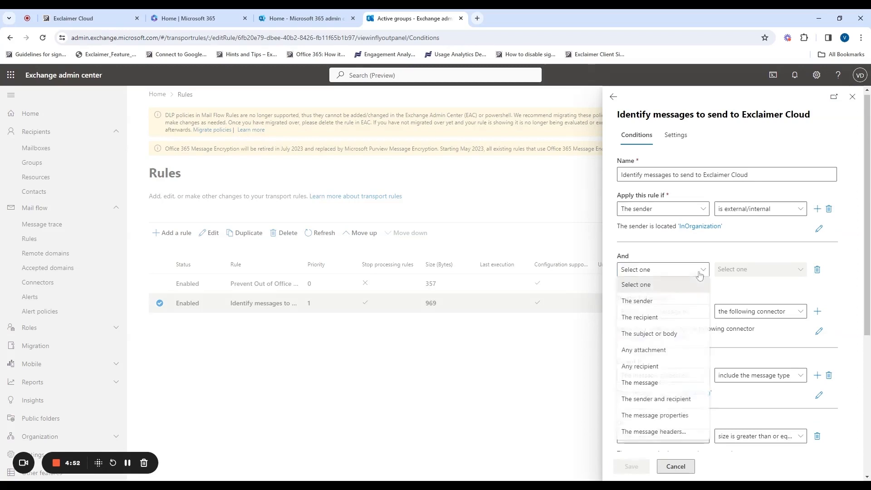
{"action": "left_click", "coordinate": [687, 305]}
{"action": "left_click", "coordinate": [782, 273]}
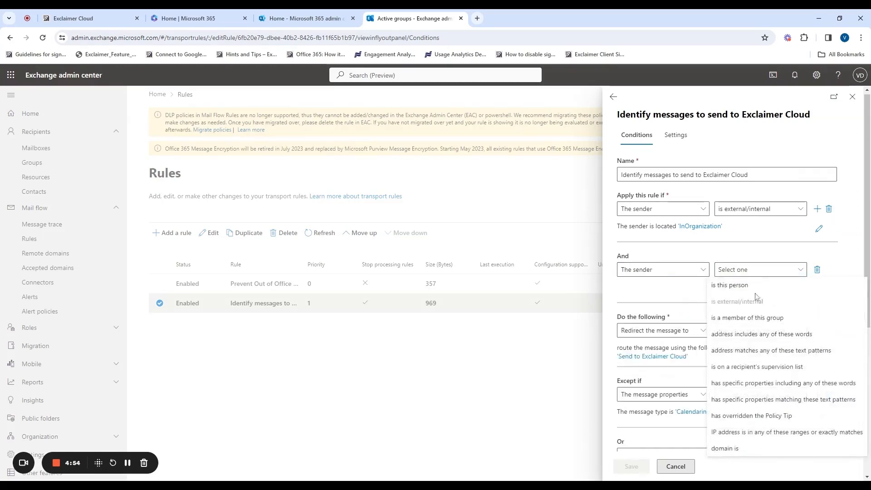
{"action": "left_click", "coordinate": [746, 323]}
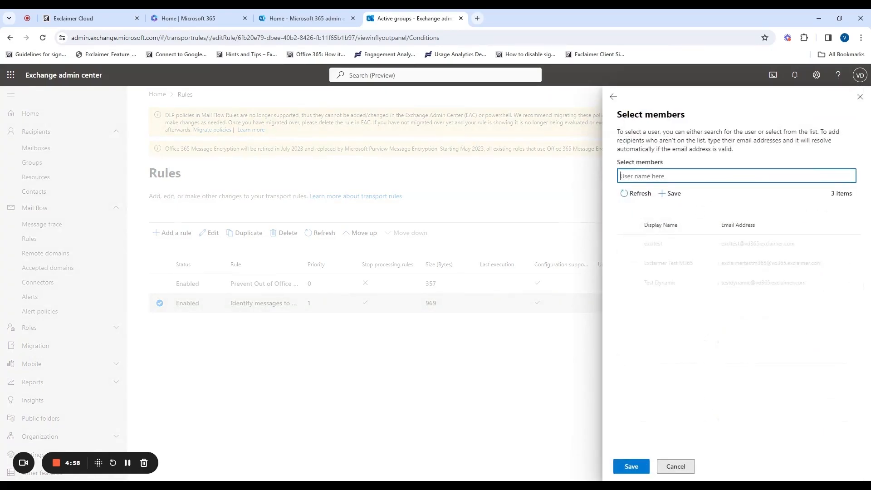
{"action": "left_click", "coordinate": [668, 268]}
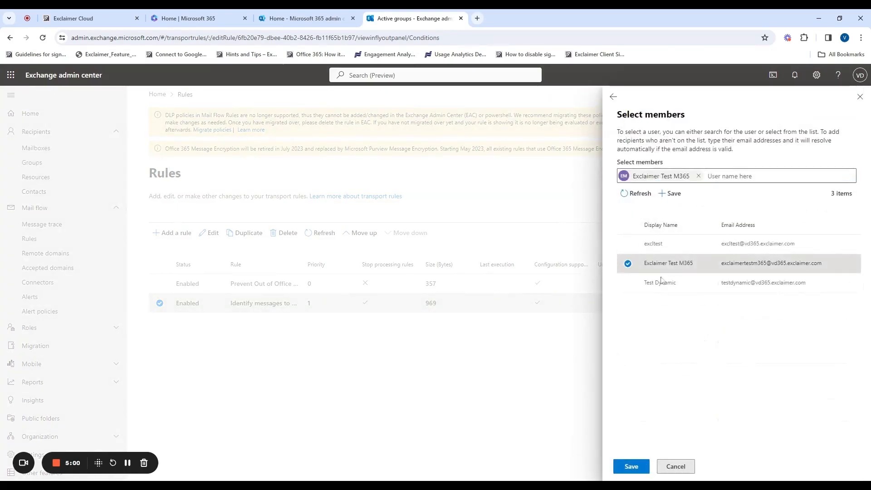
{"action": "left_click", "coordinate": [631, 466]}
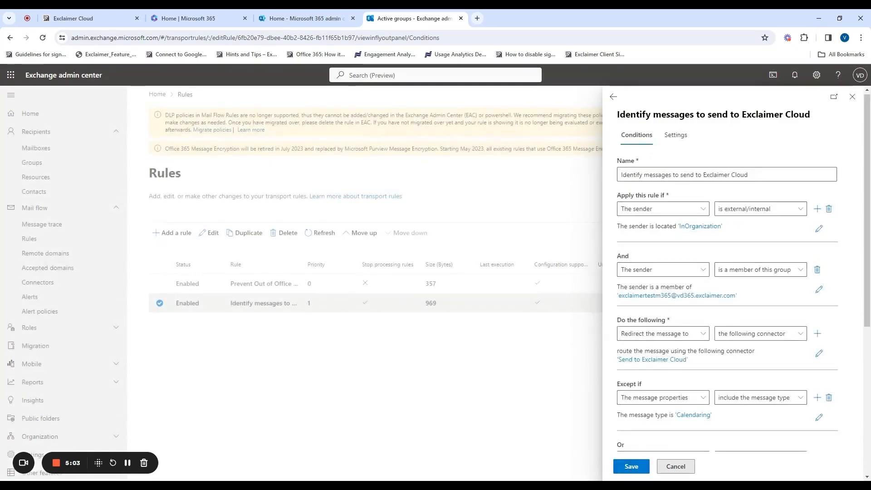
{"action": "left_click", "coordinate": [632, 468]}
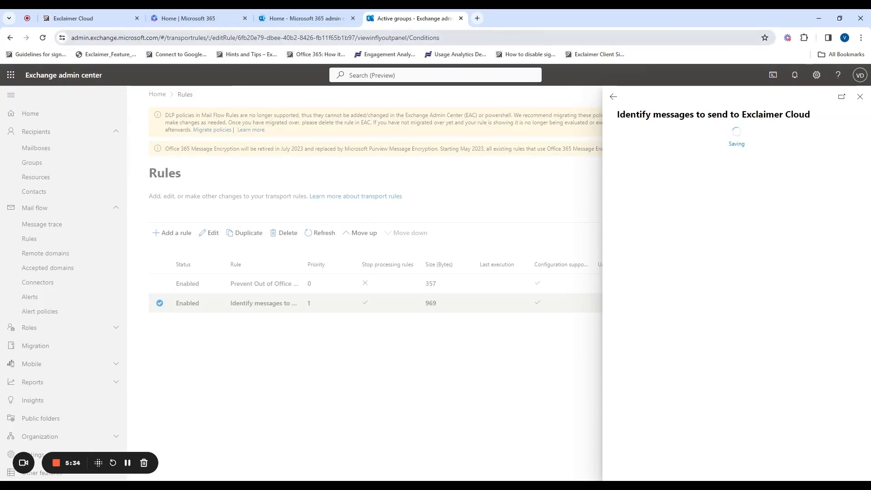
Delete the 'Exclaimer Cloud USA Setup' enterprise application via Entra, then return to Exclaimer Cloud
{"action": "left_click", "coordinate": [290, 20]}
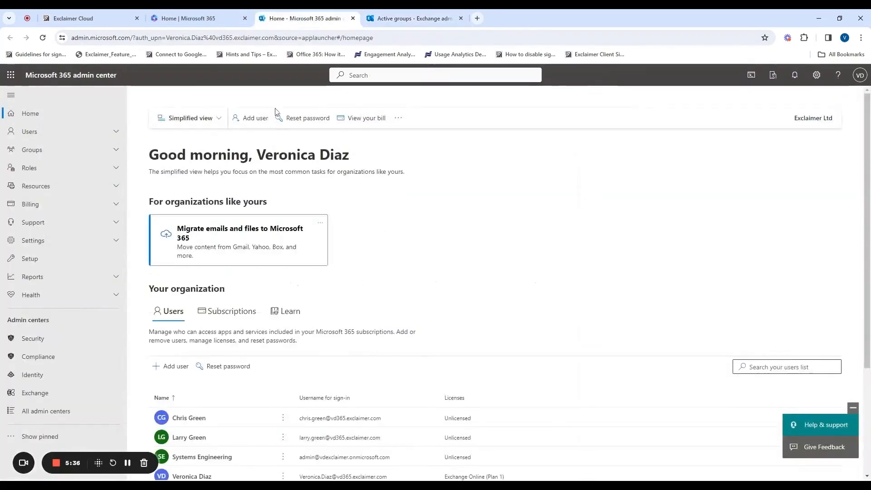
{"action": "left_click", "coordinate": [32, 376]}
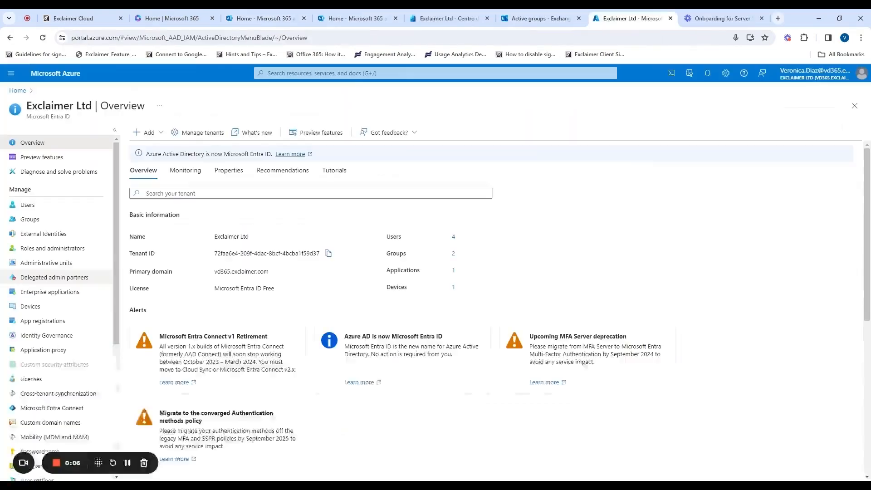
{"action": "left_click", "coordinate": [58, 292]}
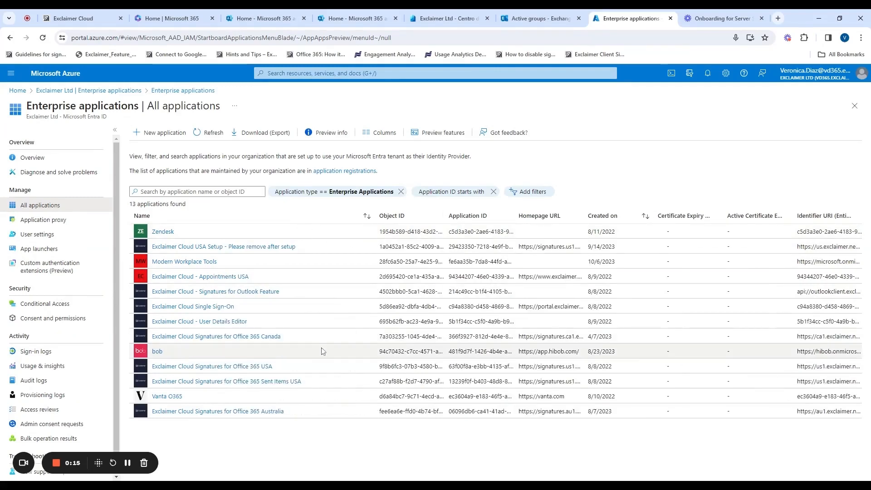
{"action": "left_click", "coordinate": [258, 250]}
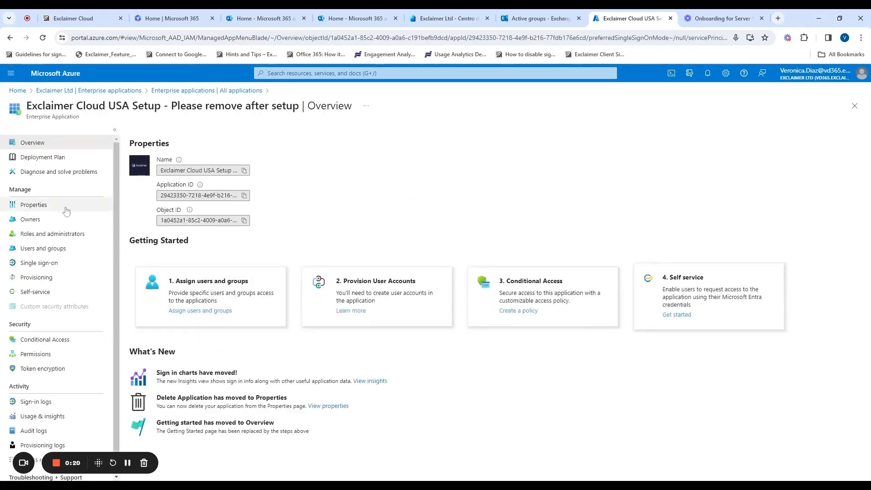
{"action": "left_click", "coordinate": [66, 211]}
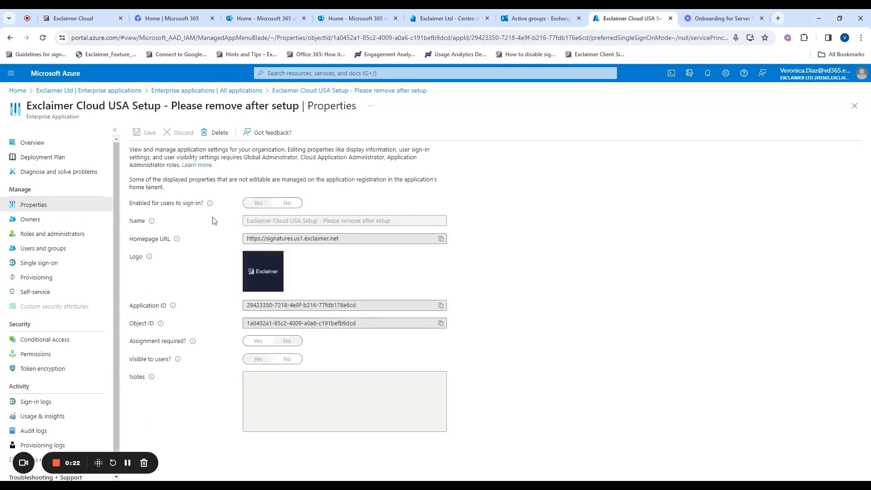
{"action": "left_click", "coordinate": [211, 133]}
{"action": "left_click", "coordinate": [149, 169]}
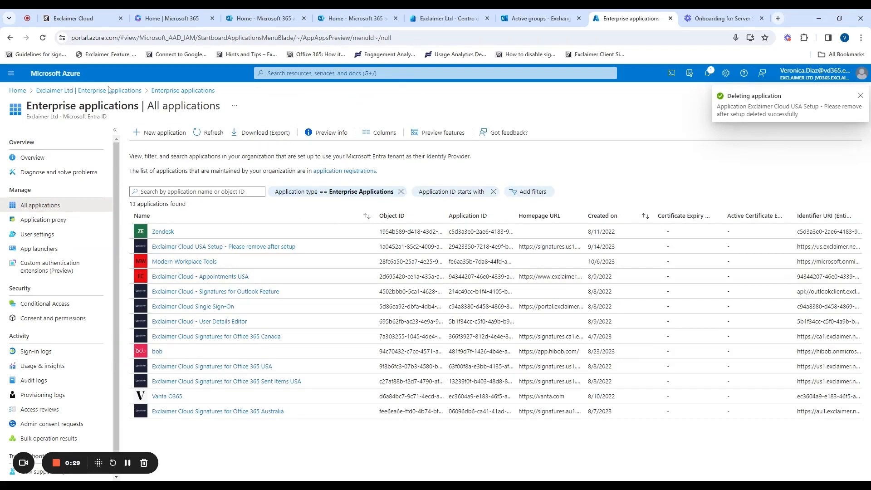
{"action": "left_click", "coordinate": [86, 18]}
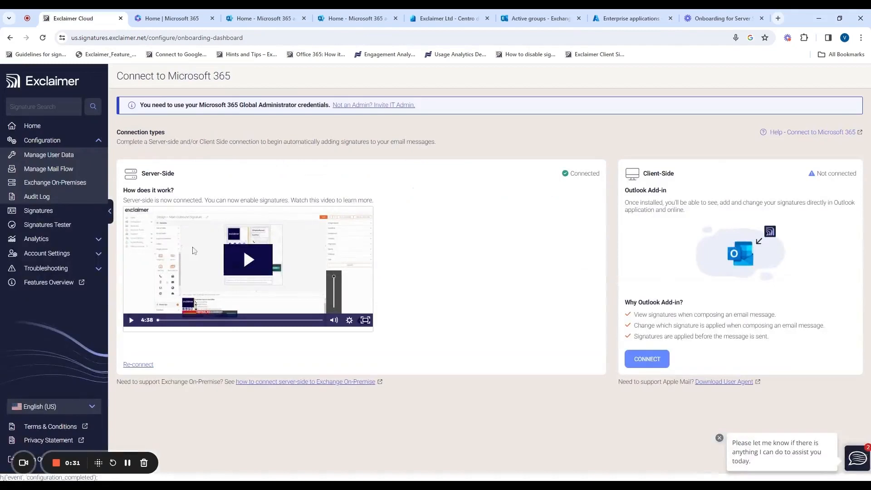
From the Signatures page, open Help under Troubleshooting to launch the Exclaimer Knowledge Base
{"action": "left_click", "coordinate": [41, 211]}
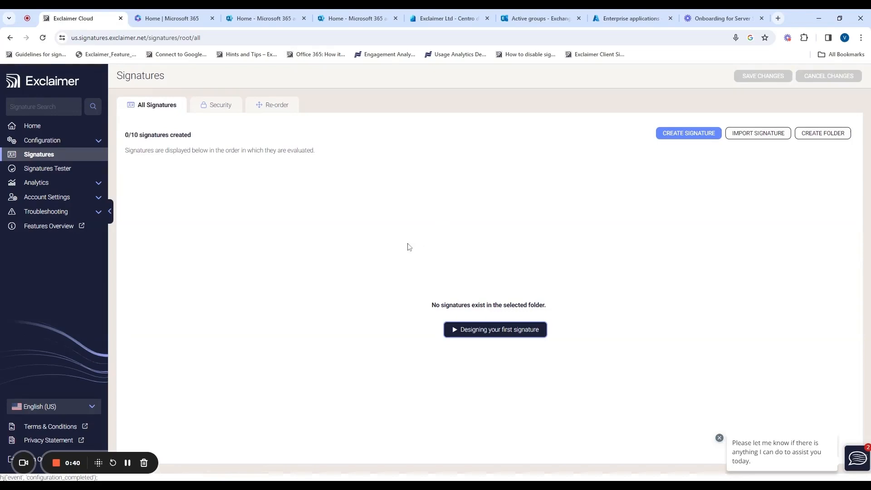
{"action": "left_click", "coordinate": [58, 212]}
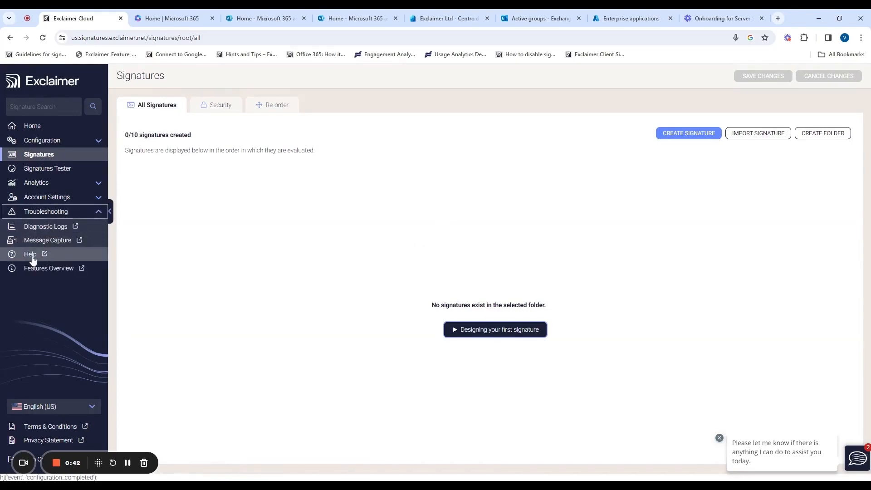
{"action": "left_click", "coordinate": [31, 254]}
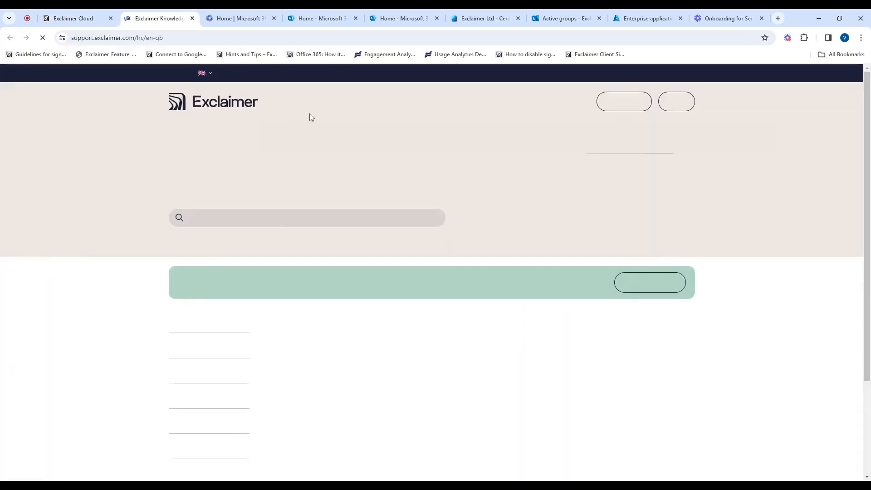
Search the knowledge base for 'font', returning 31 articles
{"action": "scroll", "coordinate": [270, 293], "scroll_direction": "down", "scroll_amount": 2}
{"action": "scroll", "coordinate": [270, 293], "scroll_direction": "up", "scroll_amount": 2}
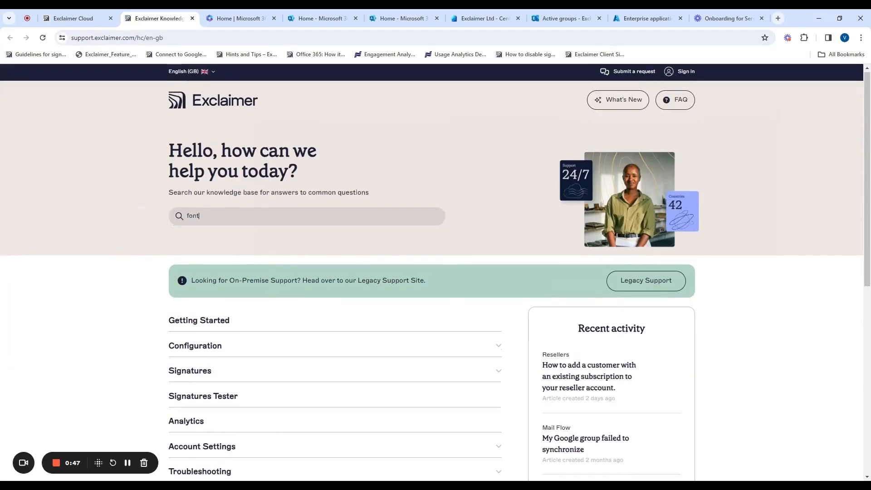
{"action": "key", "text": "Return"}
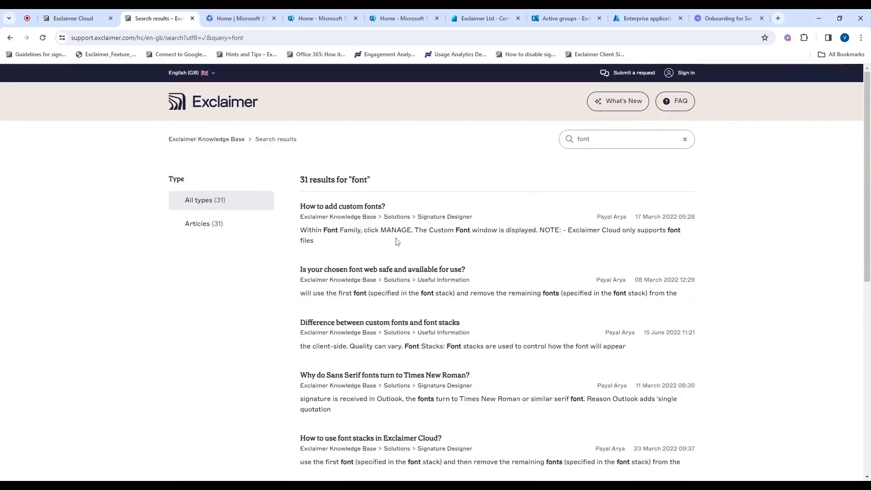
{"action": "scroll", "coordinate": [396, 242], "scroll_direction": "down", "scroll_amount": 8}
{"action": "scroll", "coordinate": [396, 242], "scroll_direction": "up", "scroll_amount": 8}
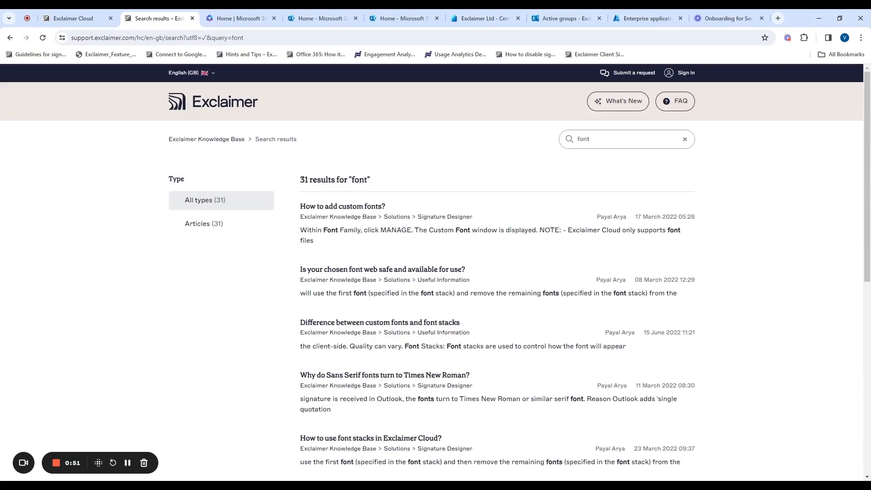